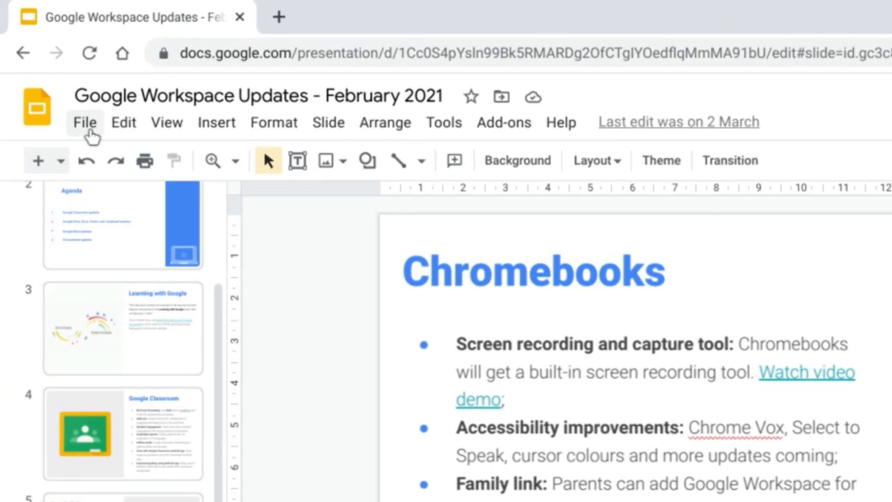
# Download the presentation as a PDF document and open the downloaded file ending in (3).pdf
pyautogui.click(48, 69)
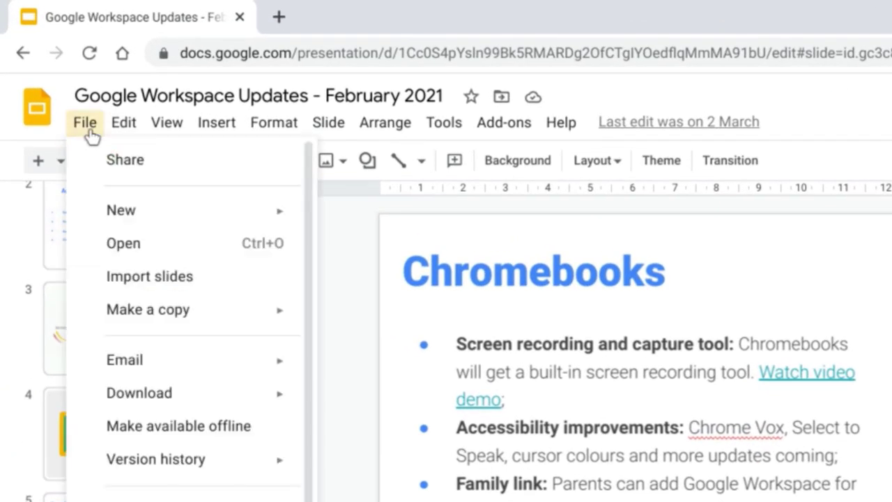
pyautogui.moveTo(140, 394)
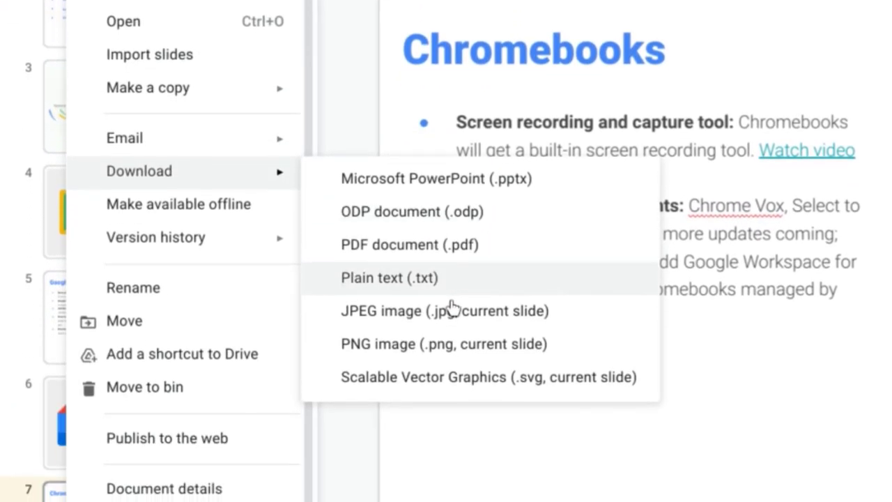
pyautogui.click(413, 250)
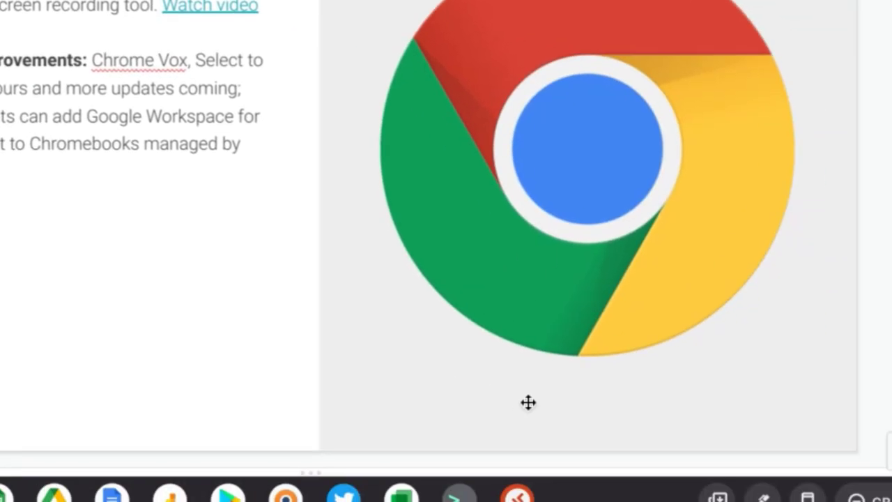
pyautogui.click(723, 496)
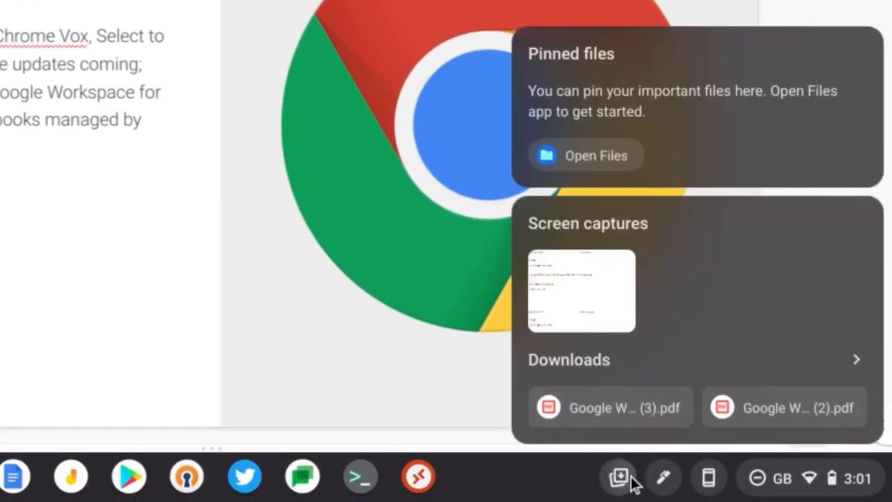
pyautogui.click(608, 417)
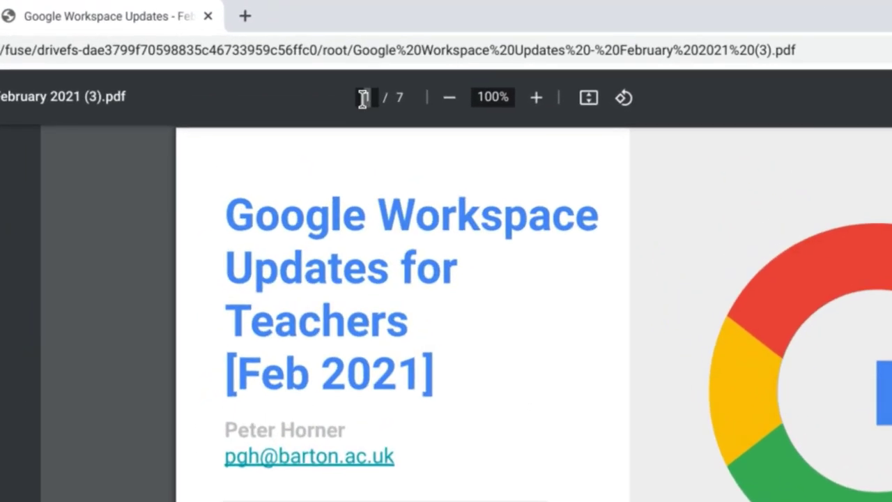
# Go to page 5 of the PDF and adjust its zoom to 125%, fit to width, and finally fit to page
pyautogui.write('5')
pyautogui.press('Return')
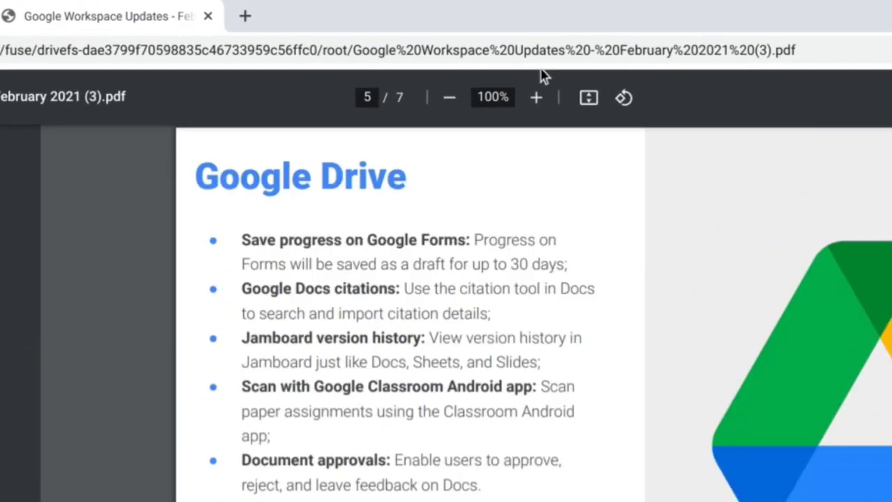
pyautogui.click(539, 97)
pyautogui.click(539, 98)
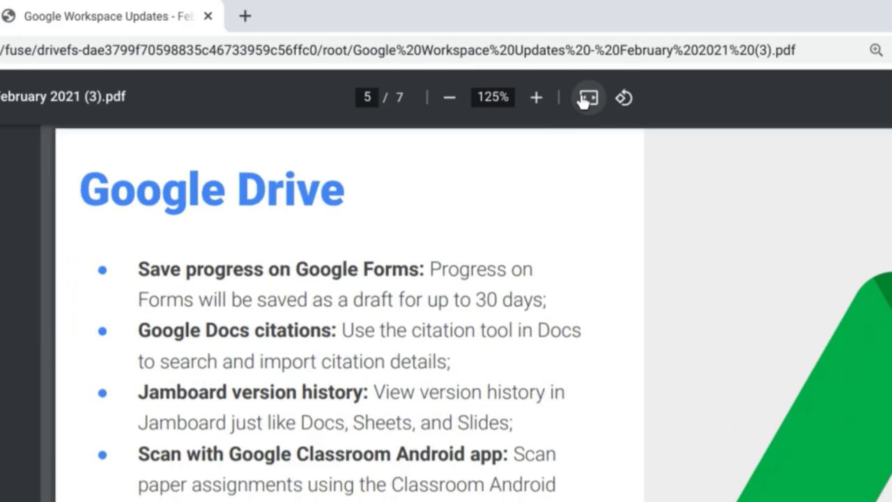
pyautogui.click(585, 98)
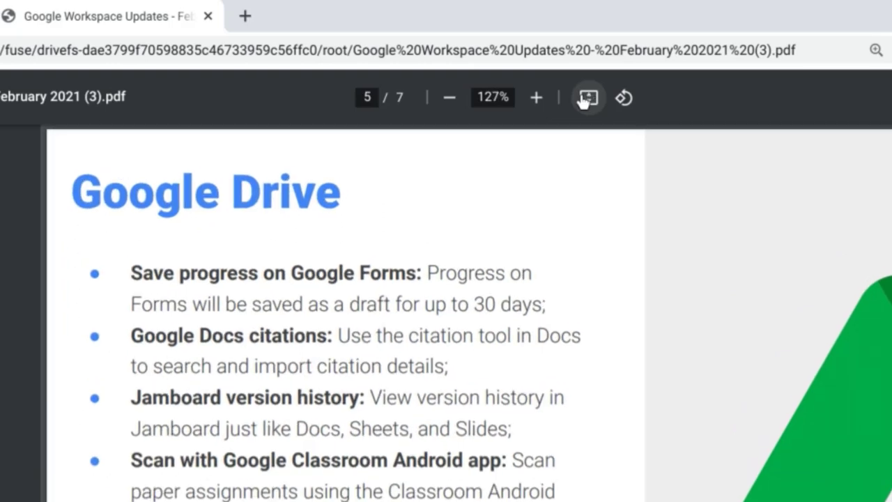
pyautogui.click(586, 99)
# Rotate the PDF counterclockwise four times, through a full turn back to upright
pyautogui.click(624, 98)
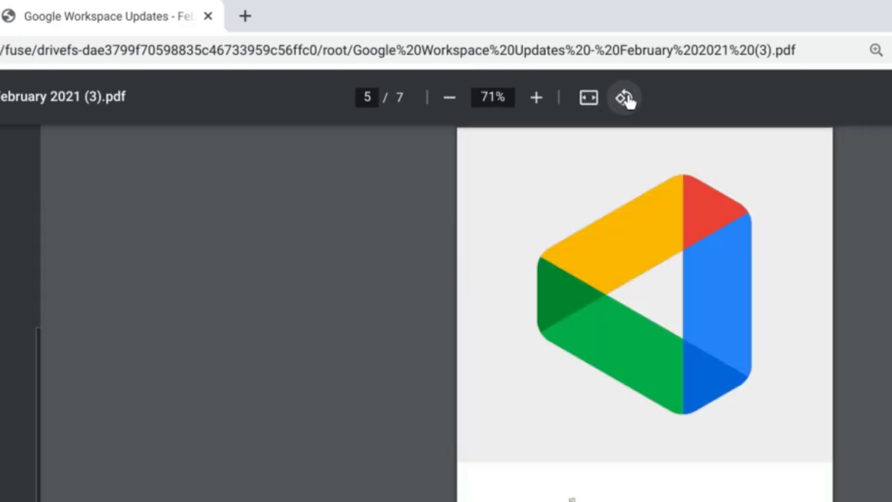
pyautogui.click(624, 98)
pyautogui.click(624, 98)
pyautogui.click(624, 98)
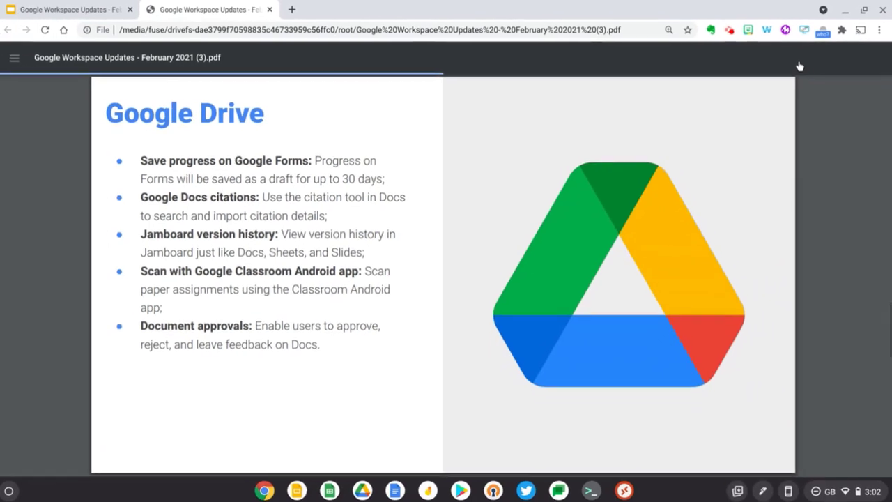
# Turn on annotations and, with a light blue pen, circle the "Save progress on Google Forms" bullet and draw an arrow pointing to it
pyautogui.click(741, 98)
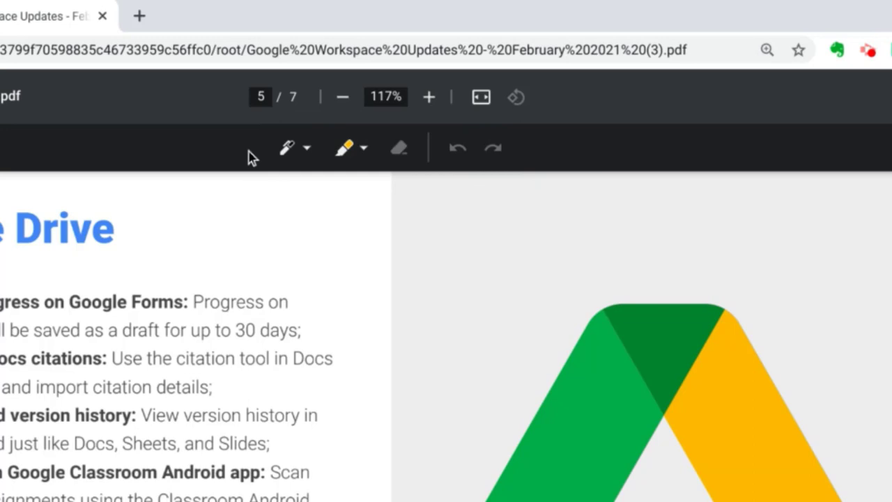
pyautogui.click(294, 151)
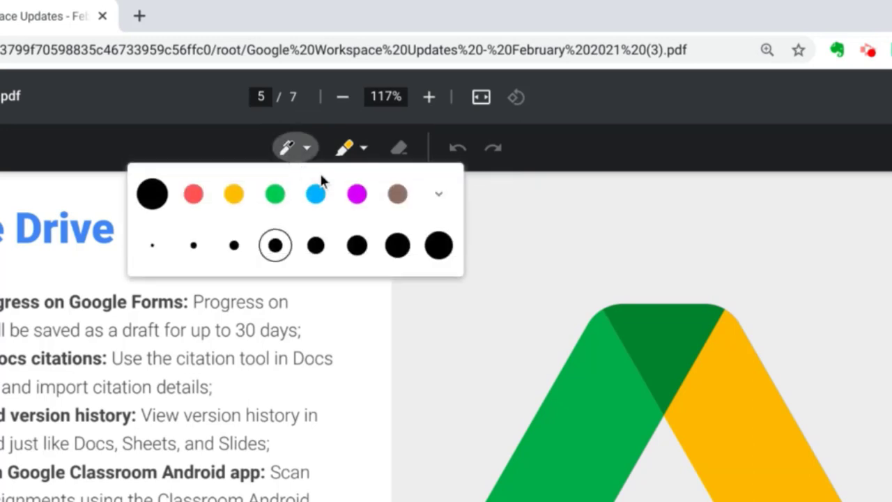
pyautogui.click(316, 195)
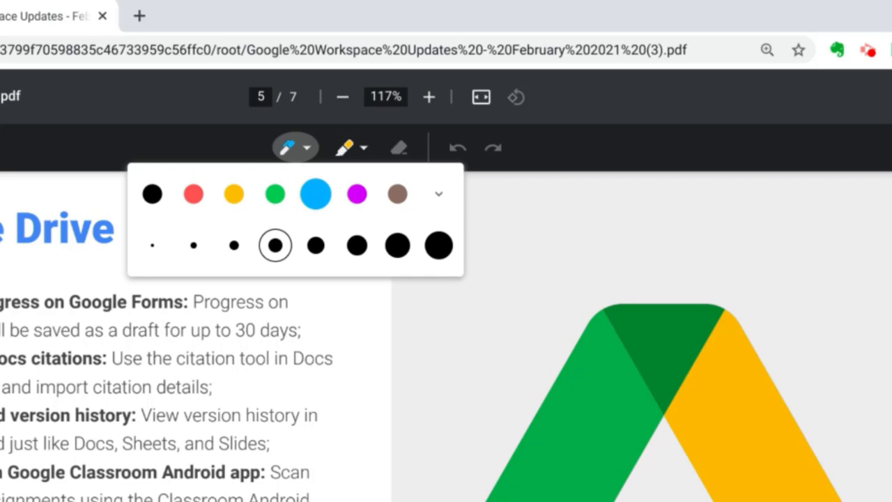
pyautogui.click(25, 273)
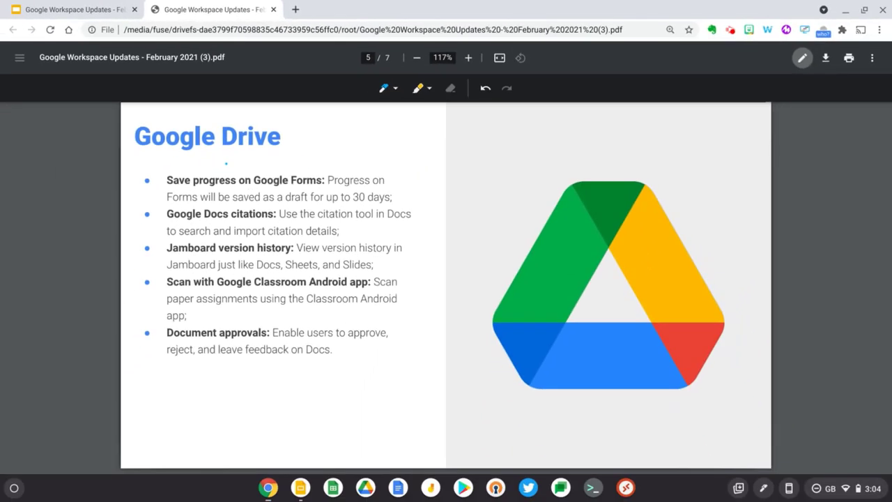
pyautogui.moveTo(258, 153)
pyautogui.mouseDown()
pyautogui.moveTo(146, 183)
pyautogui.moveTo(401, 219)
pyautogui.moveTo(230, 160)
pyautogui.mouseUp()
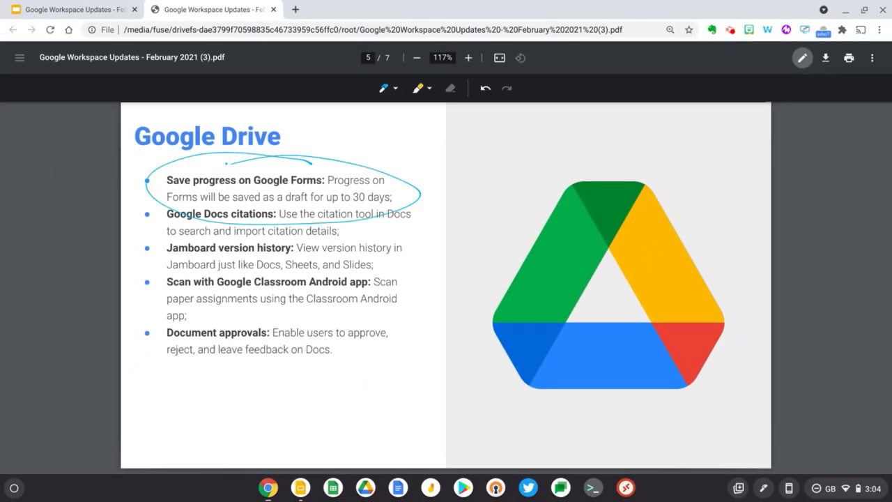
pyautogui.moveTo(421, 200)
pyautogui.mouseDown()
pyautogui.moveTo(463, 244)
pyautogui.moveTo(421, 200)
pyautogui.mouseUp()
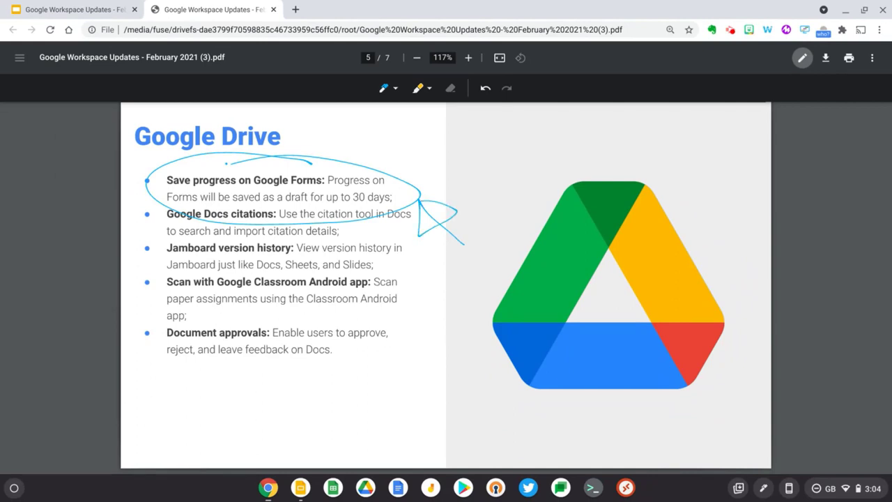
# Handwrite "I Love Chromebooks" below the bullet list on page 5 with a thicker dark blue pen
pyautogui.click(388, 88)
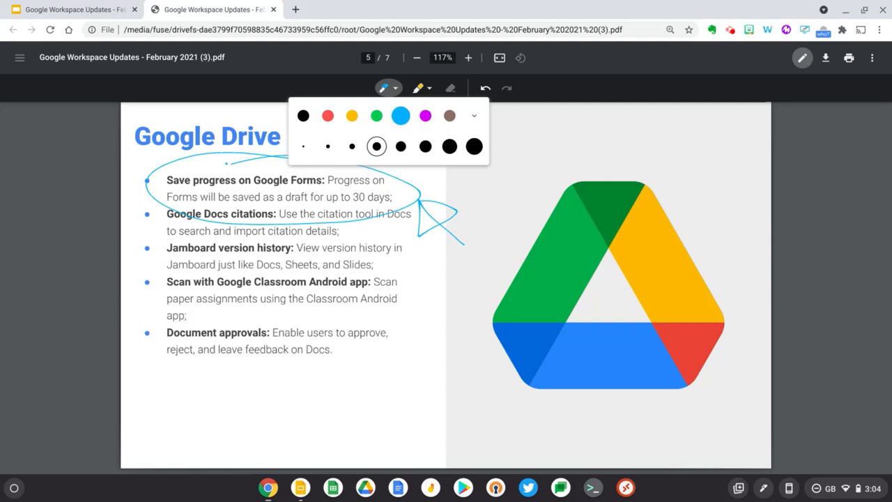
pyautogui.click(425, 146)
pyautogui.click(474, 116)
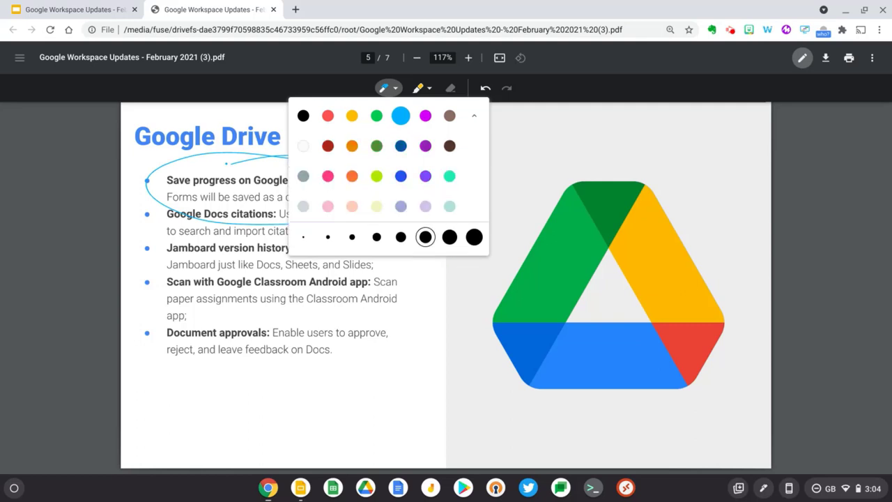
pyautogui.click(400, 145)
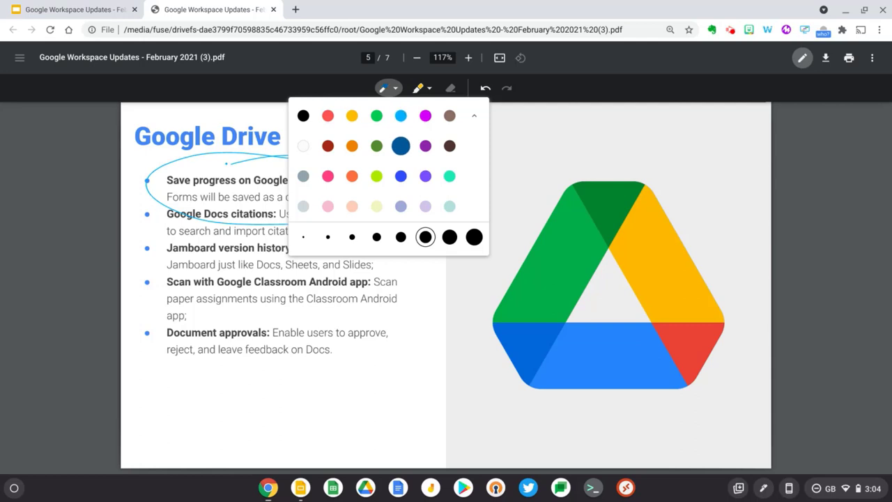
pyautogui.moveTo(147, 372); pyautogui.dragTo(146, 423)
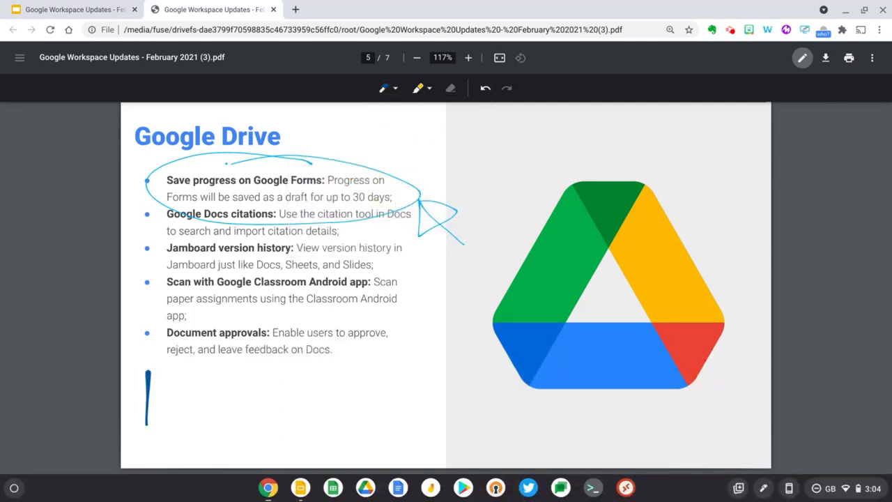
pyautogui.moveTo(184, 374); pyautogui.dragTo(201, 421)
pyautogui.moveTo(231, 401); pyautogui.dragTo(221, 403)
pyautogui.moveTo(243, 402)
pyautogui.mouseDown()
pyautogui.moveTo(263, 401)
pyautogui.moveTo(283, 429)
pyautogui.mouseUp()
pyautogui.moveTo(367, 375)
pyautogui.mouseDown()
pyautogui.moveTo(370, 423)
pyautogui.moveTo(417, 435)
pyautogui.mouseUp()
pyautogui.moveTo(425, 405); pyautogui.dragTo(547, 433)
pyautogui.moveTo(549, 392); pyautogui.dragTo(558, 430)
pyautogui.moveTo(599, 415); pyautogui.dragTo(619, 417)
pyautogui.moveTo(639, 392); pyautogui.dragTo(640, 434)
pyautogui.moveTo(671, 405); pyautogui.dragTo(674, 432)
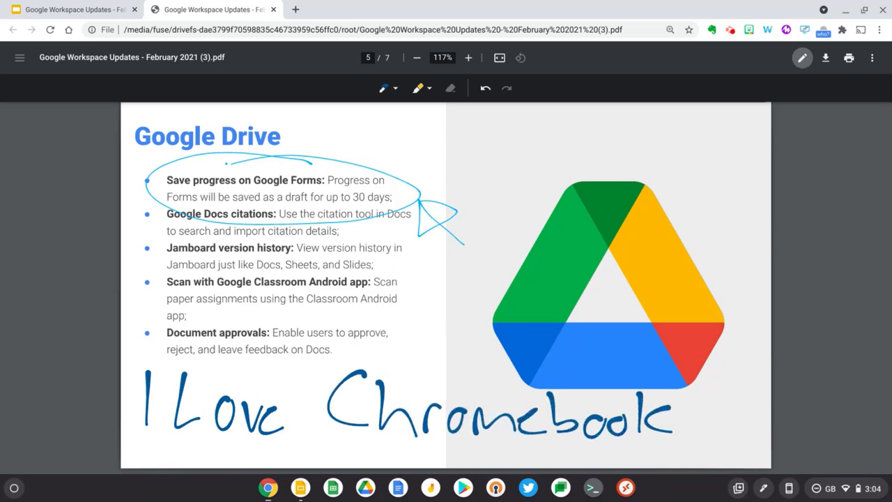
pyautogui.moveTo(710, 402); pyautogui.dragTo(688, 433)
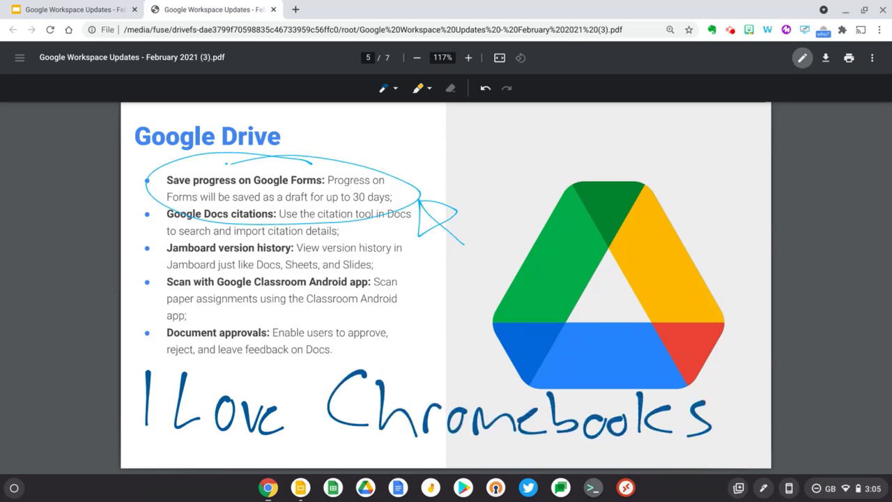
# Highlight the first two lines of the "Scan with Google Classroom Android app" bullet in magenta with the second-largest highlighter size
pyautogui.click(420, 90)
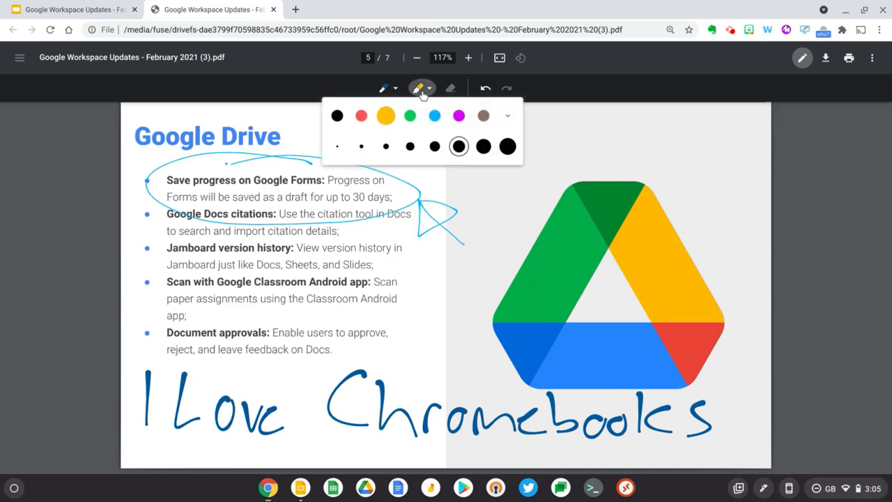
pyautogui.click(483, 146)
pyautogui.click(458, 115)
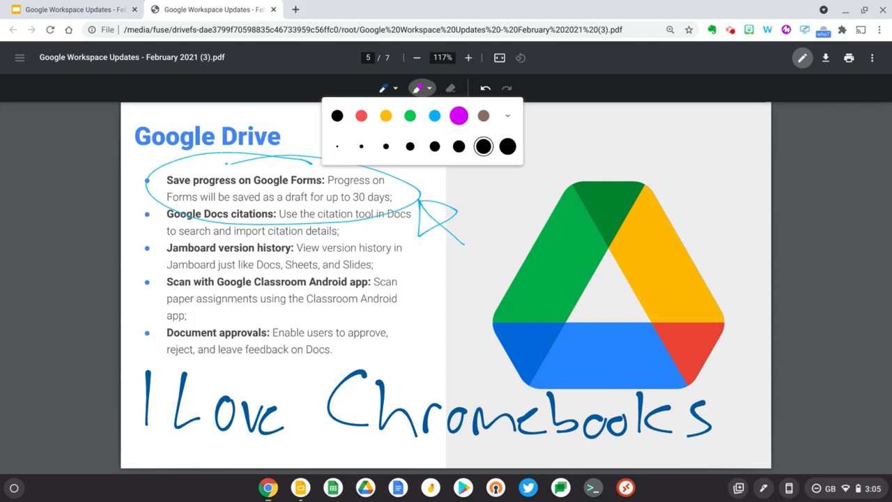
pyautogui.moveTo(160, 282); pyautogui.dragTo(399, 282)
pyautogui.moveTo(167, 299); pyautogui.dragTo(399, 299)
# Erase the light blue arrow and the circle around the "Save progress on Google Forms" bullet
pyautogui.click(451, 88)
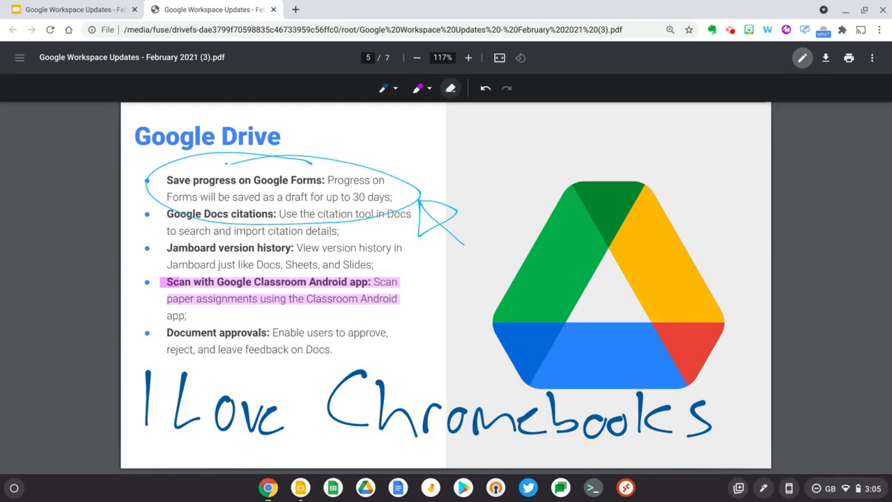
pyautogui.click(453, 233)
pyautogui.click(438, 223)
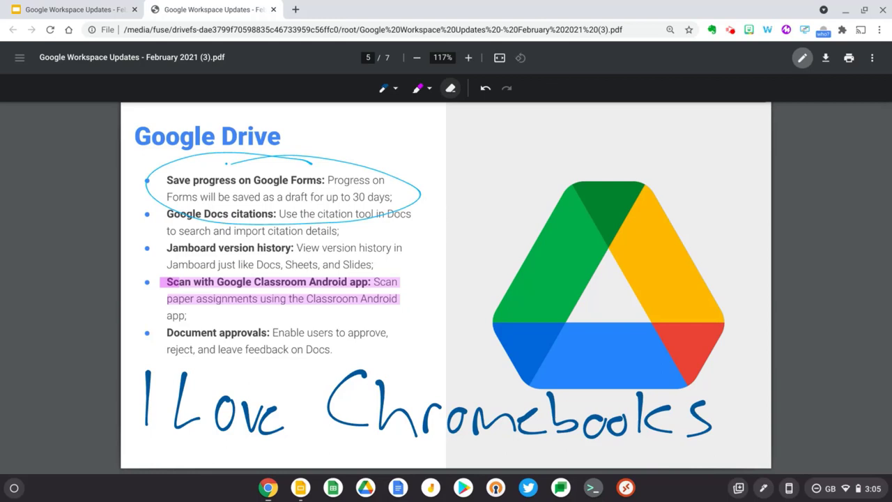
pyautogui.click(226, 161)
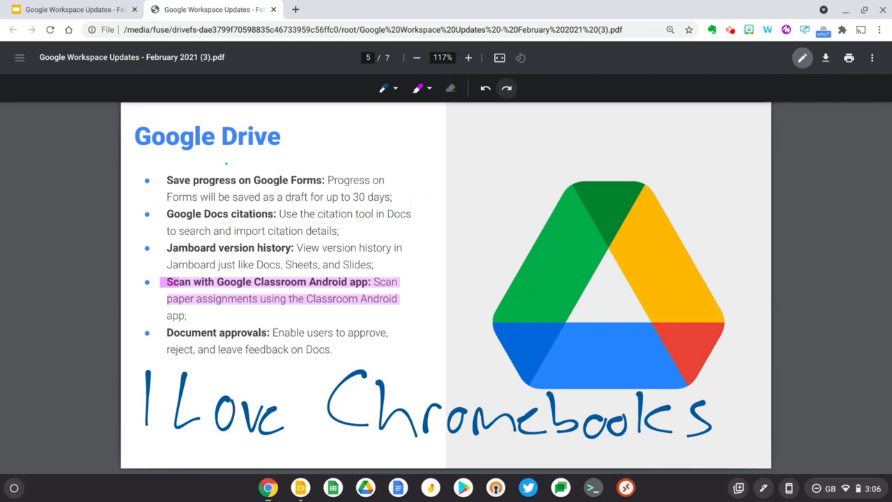
# Circle the "Jamboard version history" bullet with the dark blue pen and switch to the highlighter
pyautogui.click(383, 88)
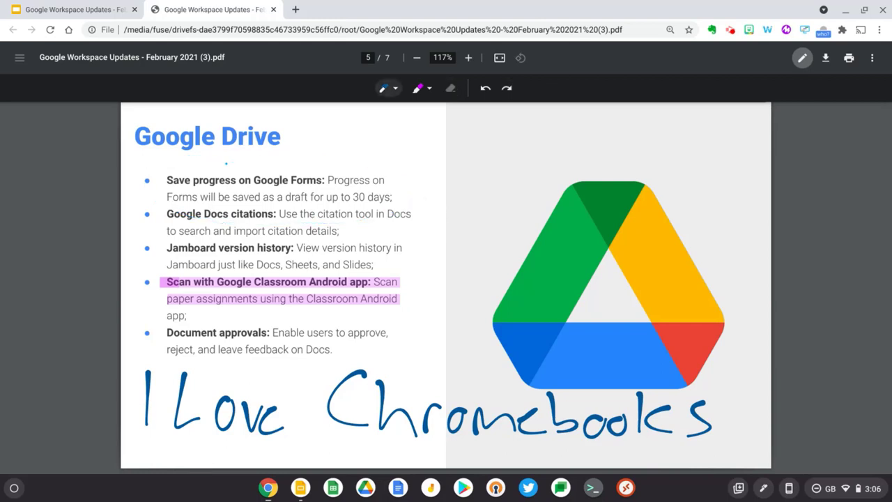
pyautogui.moveTo(411, 241); pyautogui.dragTo(307, 232)
pyautogui.click(418, 88)
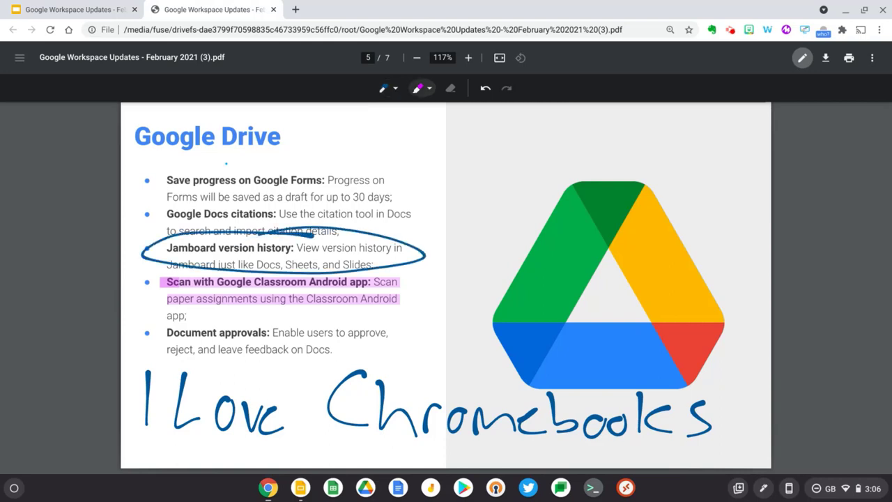
# Undo the last six annotation changes on page 5 and redo all of them
pyautogui.click(486, 88)
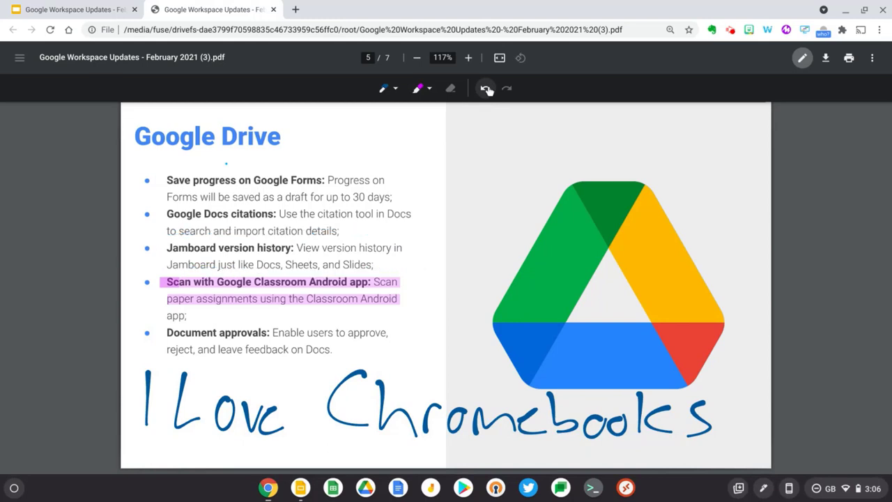
pyautogui.click(486, 89)
pyautogui.click(486, 88)
pyautogui.click(486, 88)
pyautogui.click(486, 88)
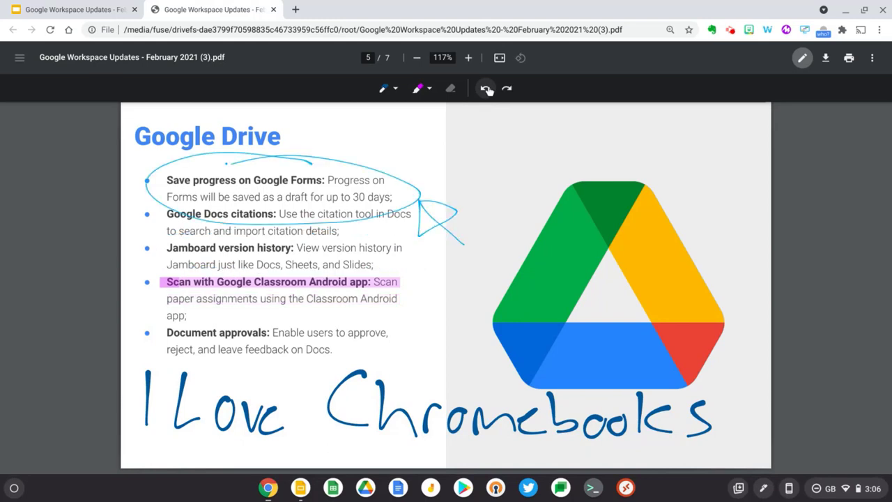
pyautogui.click(487, 88)
pyautogui.click(501, 89)
pyautogui.click(502, 88)
pyautogui.click(501, 89)
pyautogui.click(501, 89)
pyautogui.click(501, 88)
pyautogui.click(501, 88)
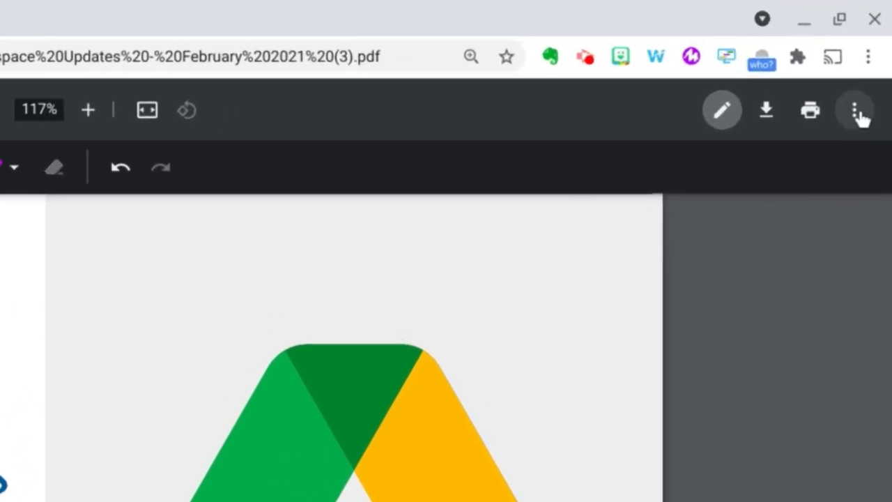
# Present the annotated PDF in full screen
pyautogui.click(857, 112)
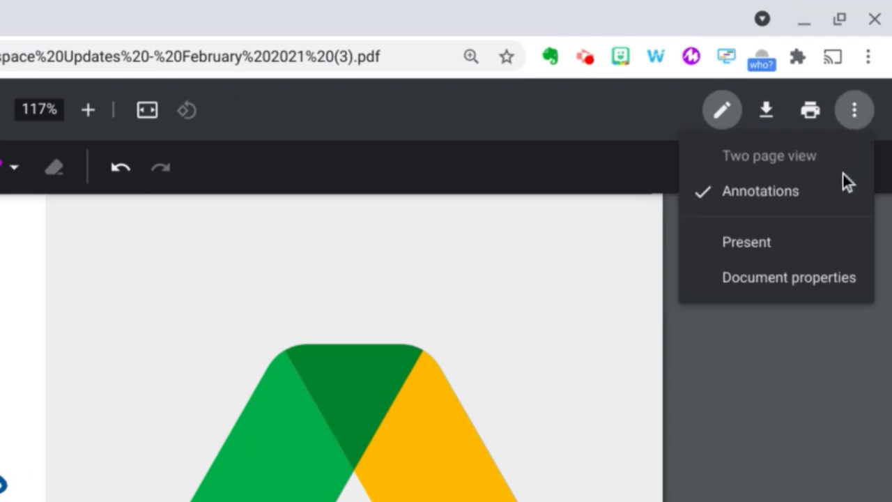
pyautogui.click(777, 242)
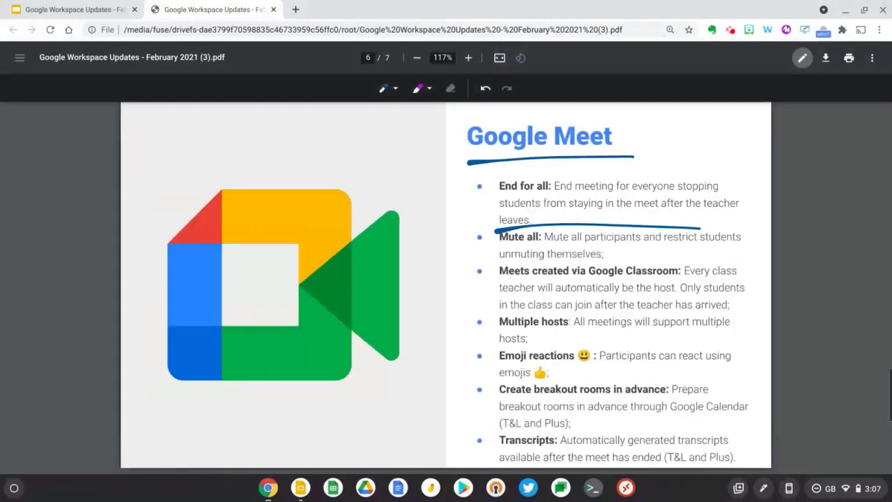
# Present page 6, highlight the first two lines of the "Meets created via Google Classroom" bullet in magenta, and exit the presentation
pyautogui.click(430, 89)
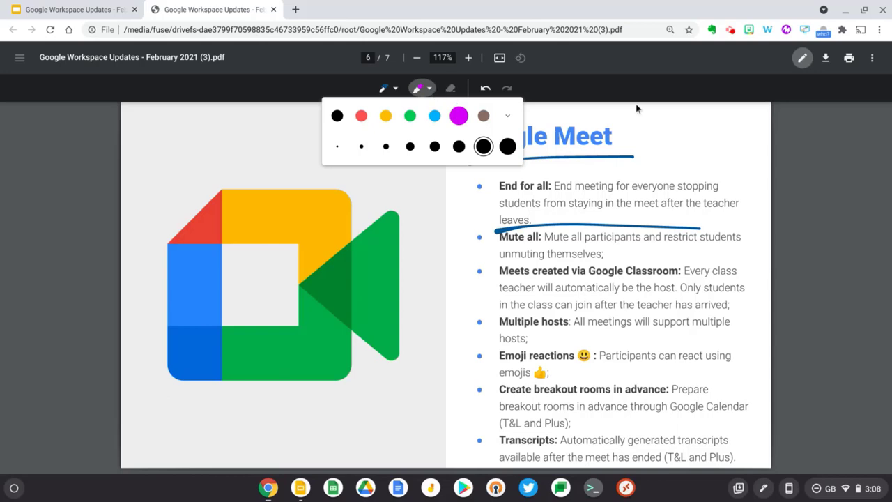
pyautogui.click(873, 59)
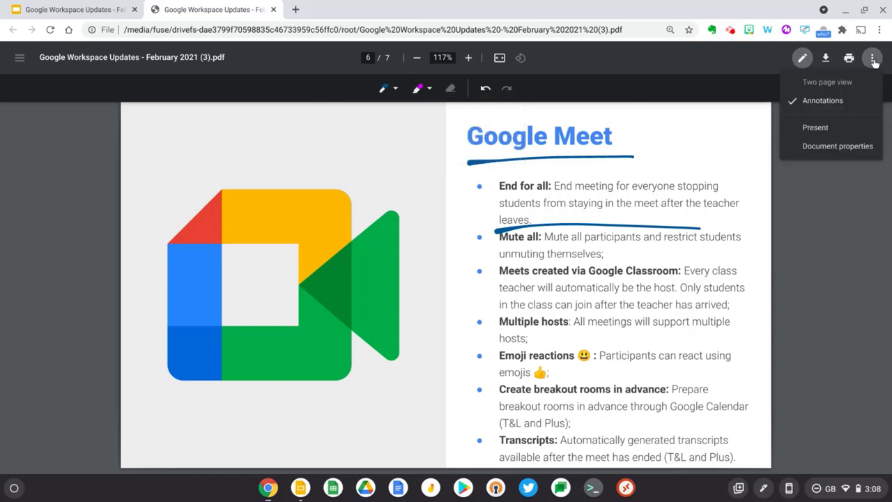
pyautogui.click(815, 127)
pyautogui.moveTo(511, 228); pyautogui.dragTo(831, 228)
pyautogui.moveTo(520, 249); pyautogui.dragTo(840, 250)
pyautogui.press('Escape')
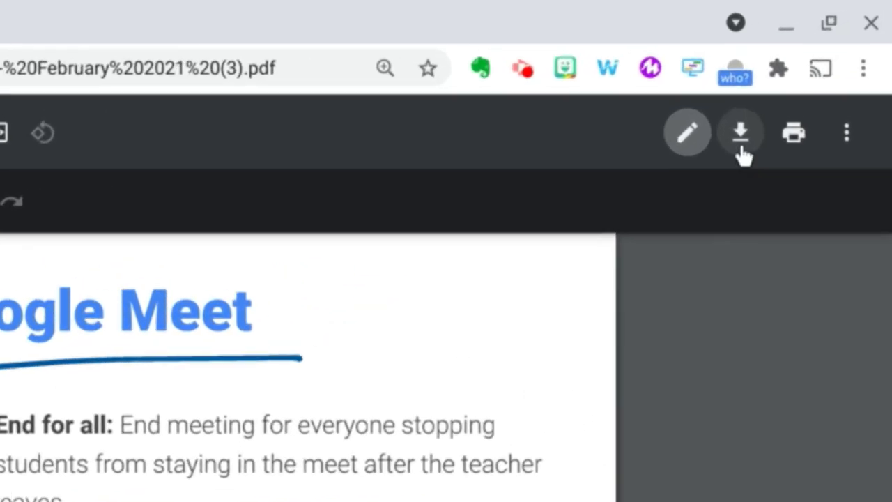
# Download the PDF with your changes as "Google Workspace Updates - February 2021 (3).pdf" into New folder under Downloads
pyautogui.click(825, 58)
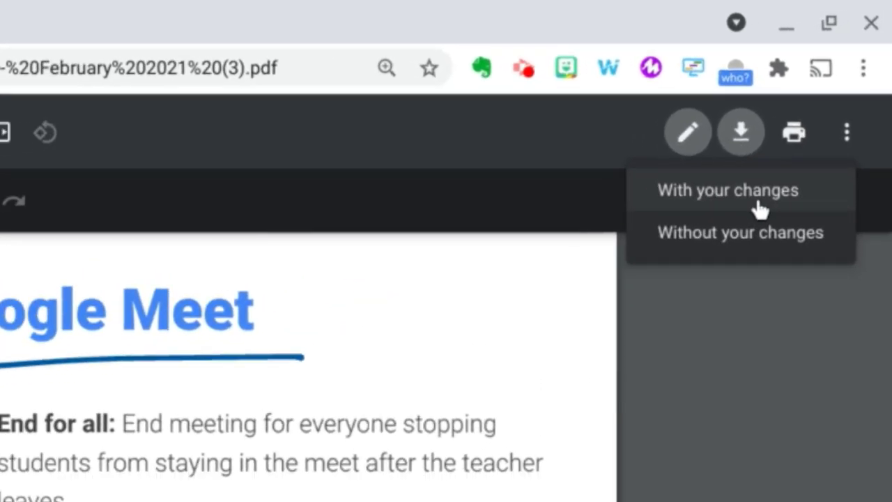
pyautogui.click(747, 218)
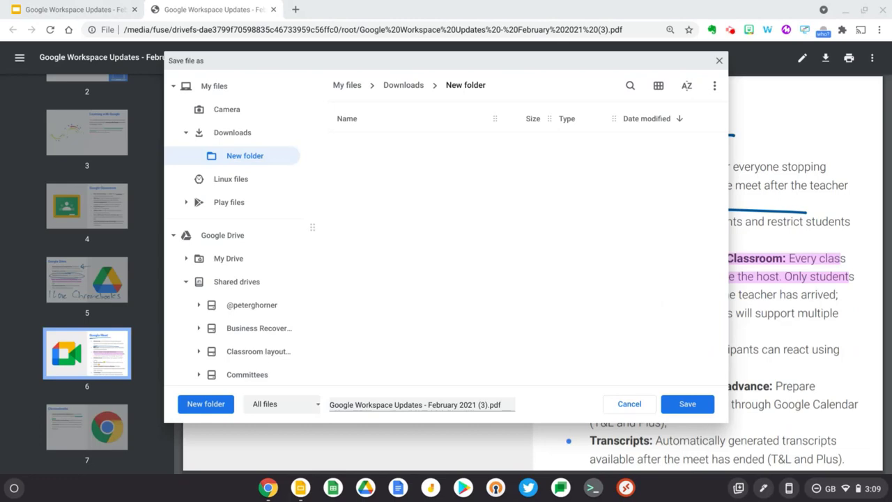
pyautogui.click(688, 405)
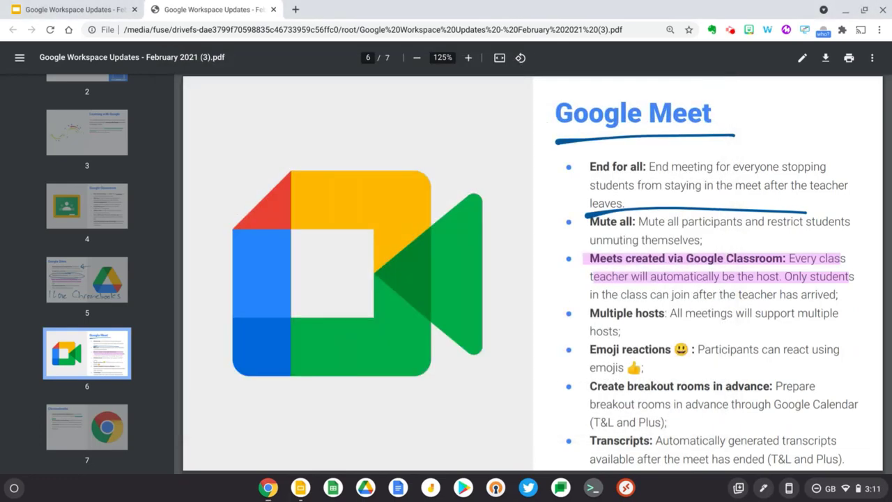